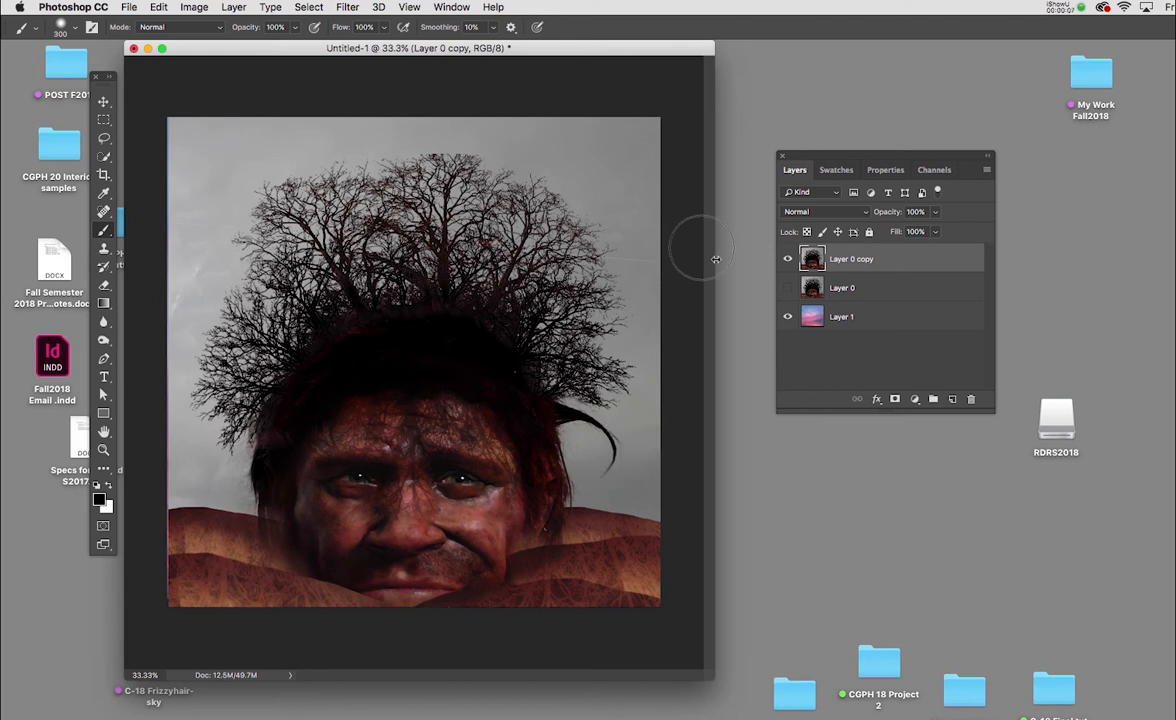
Delete the hidden Layer 0, check the sky image beneath the portrait, and make Layer 0 copy the active layer.
left_click(879, 291)
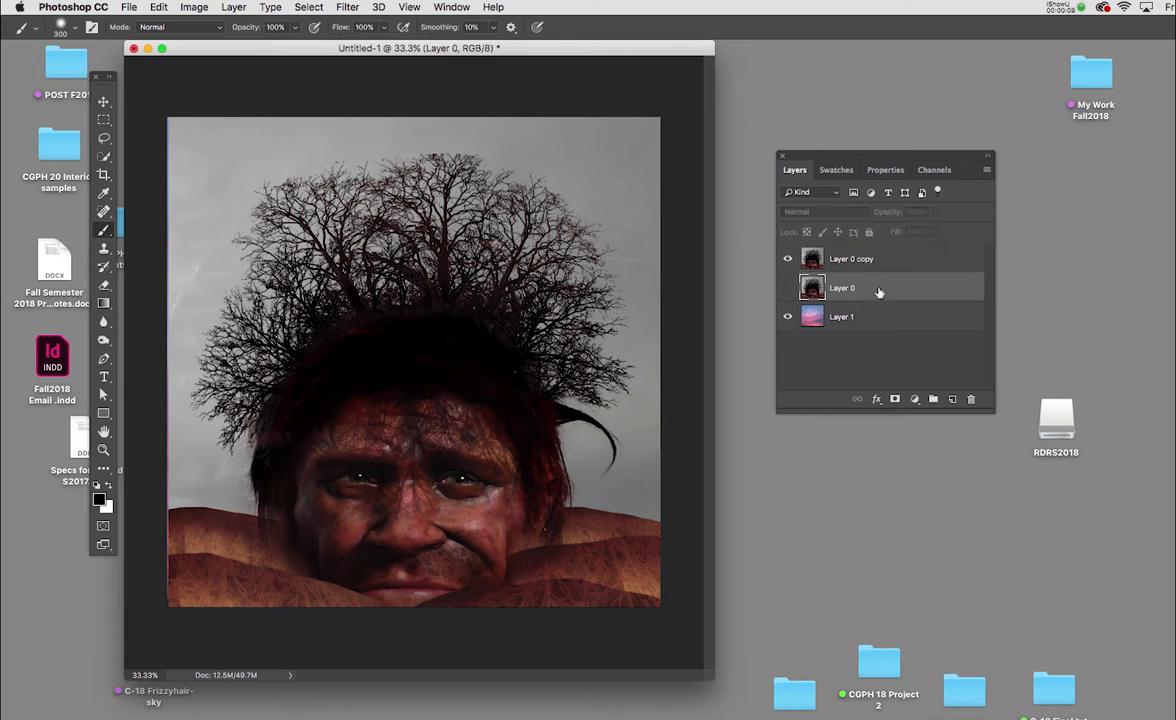
key("Delete")
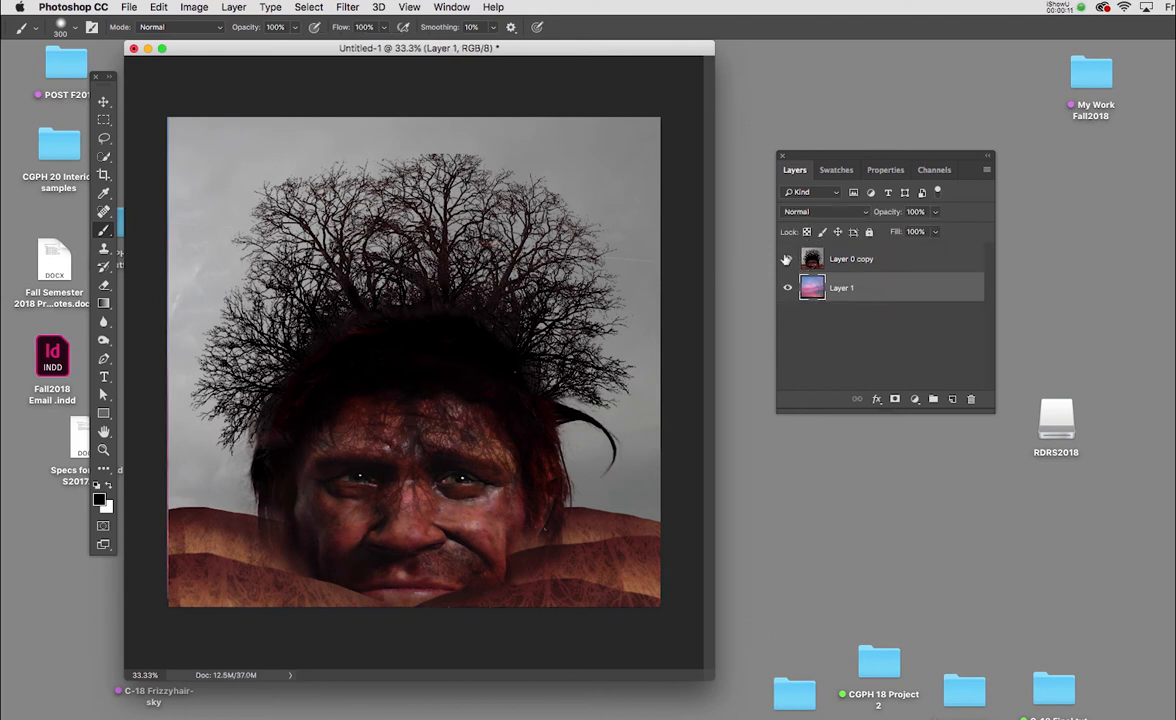
left_click(787, 259)
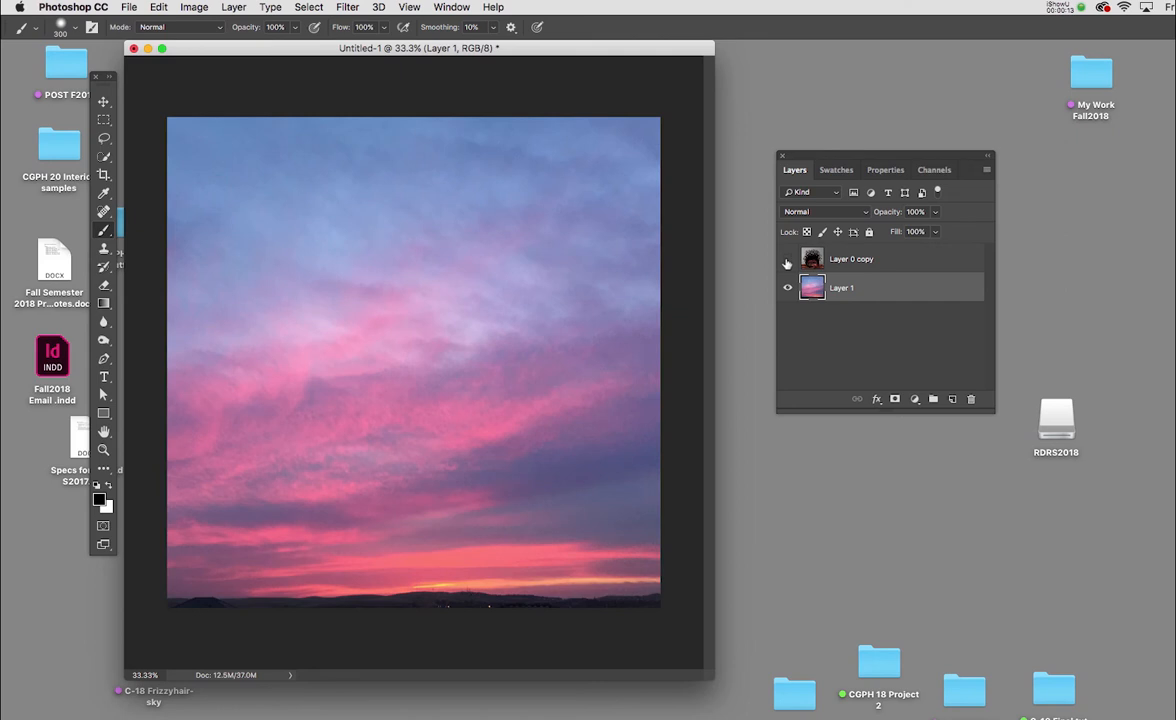
left_click(787, 260)
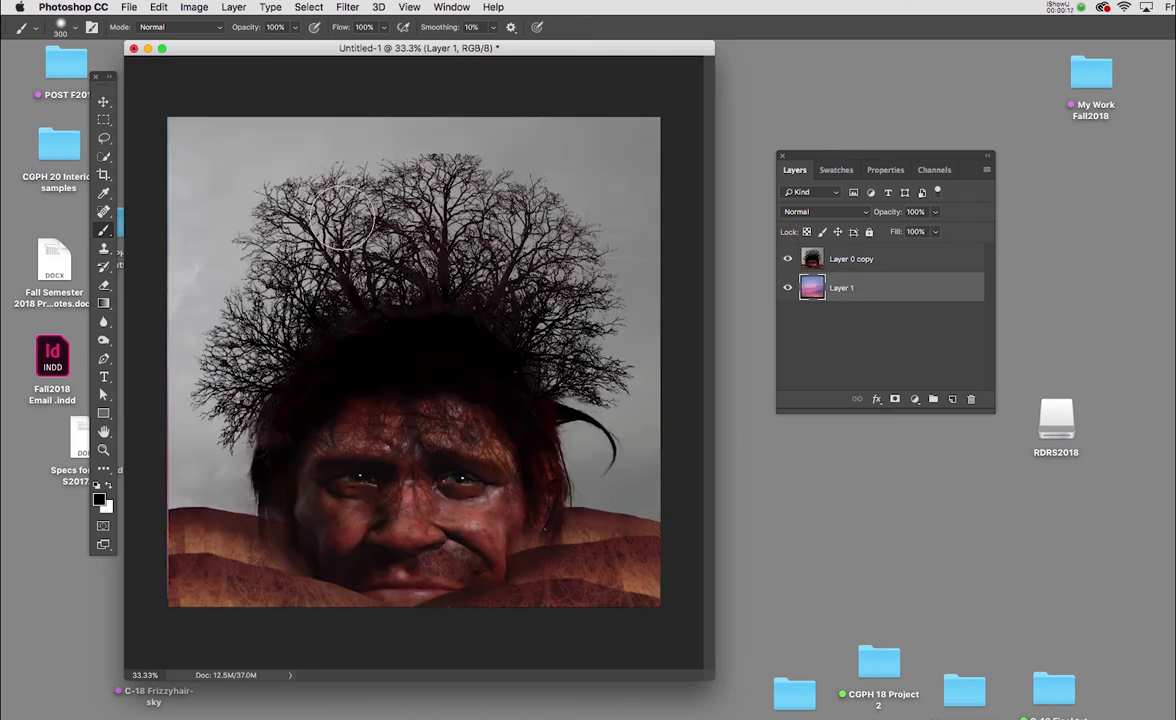
left_click(846, 259)
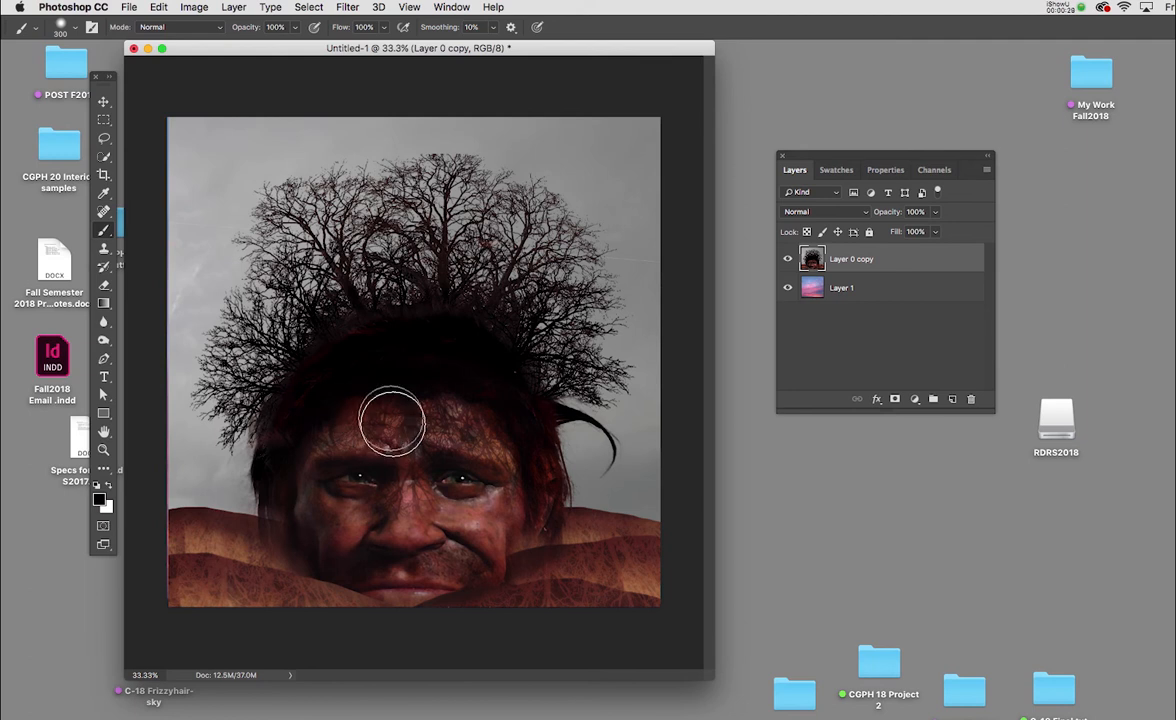
Try selecting the man and the hills with a 200 px Quick Selection brush, and clear the selection.
key("w")
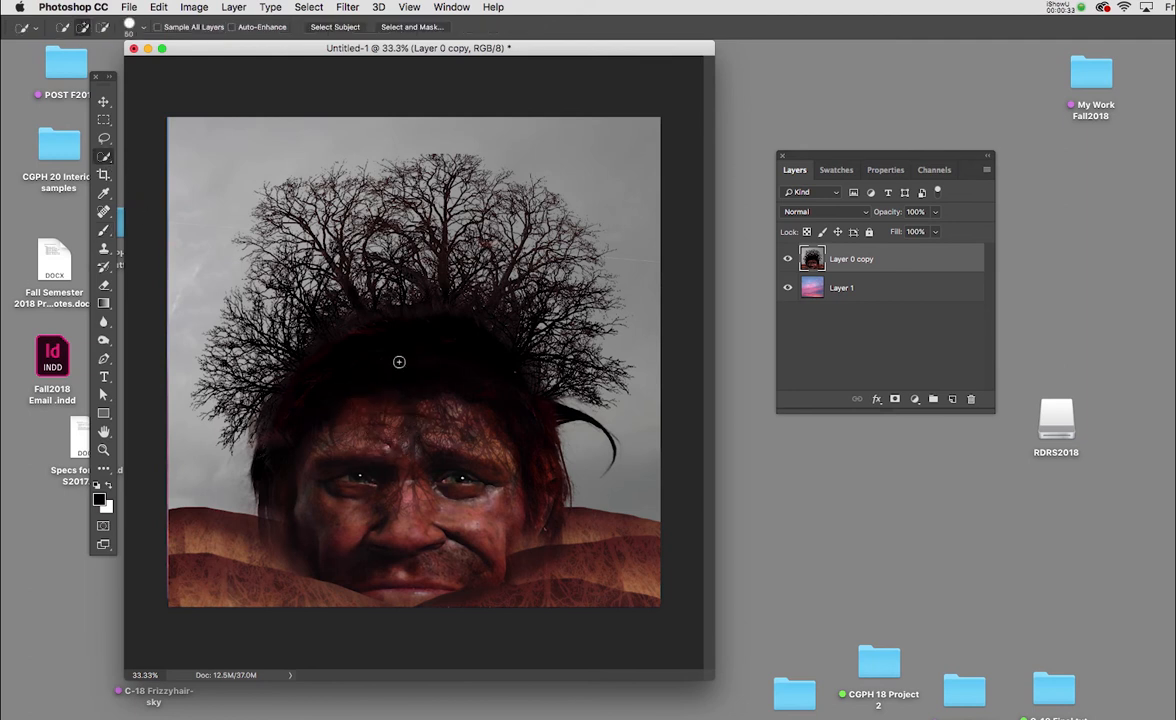
key("bracketright")
key("bracketright")
key("bracketright")
key("bracketright")
key("bracketright")
key("bracketright")
key("bracketright")
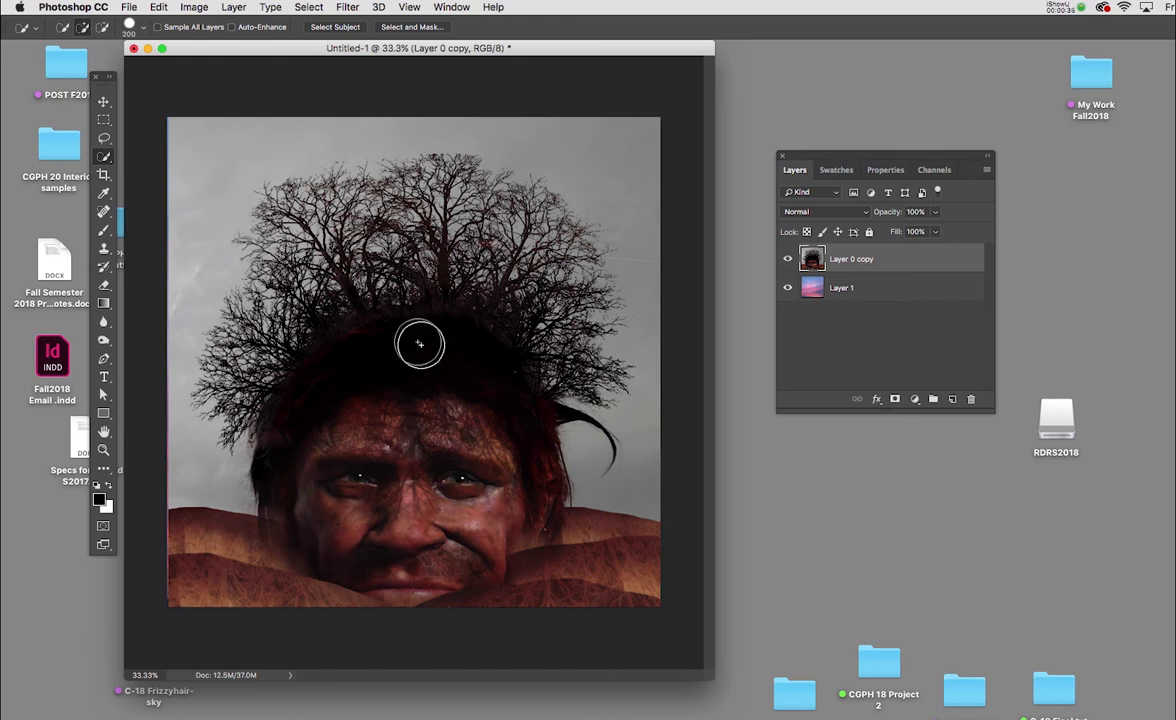
mouse_move(420, 341)
left_mouse_down()
mouse_move(360, 424)
mouse_move(372, 540)
left_mouse_up()
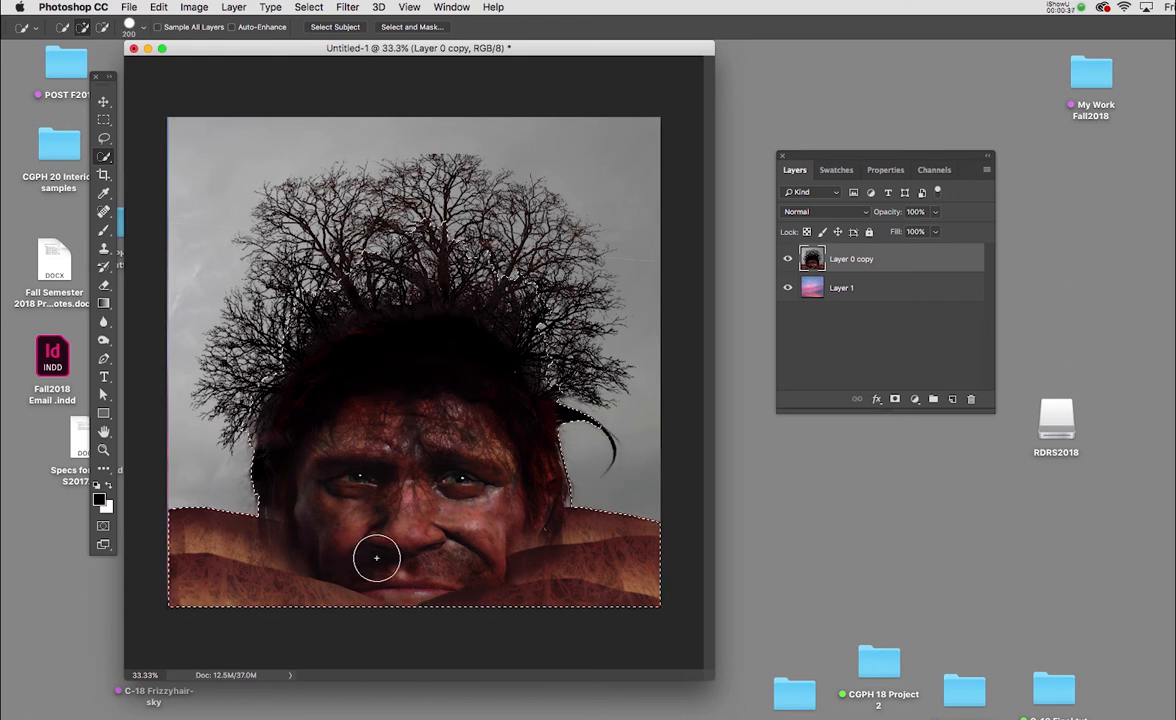
key("super+d")
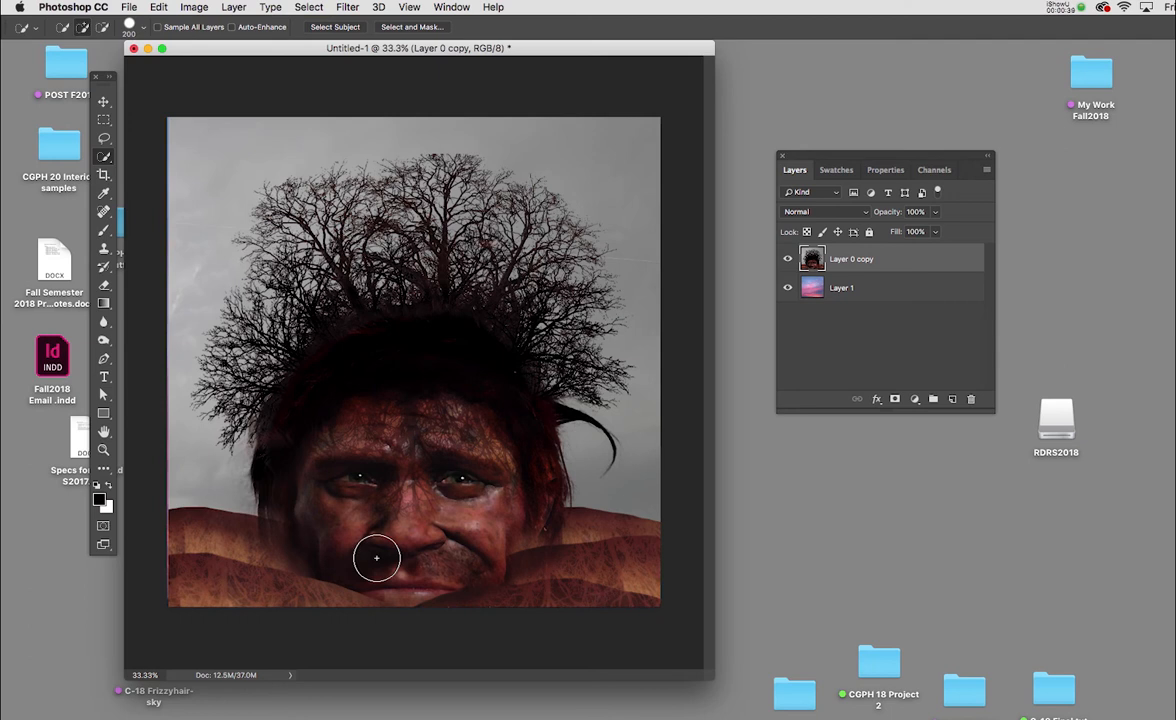
Start Select and Mask on Layer 0 copy and quick-select the head and hills with a 150 px brush.
left_click(309, 8)
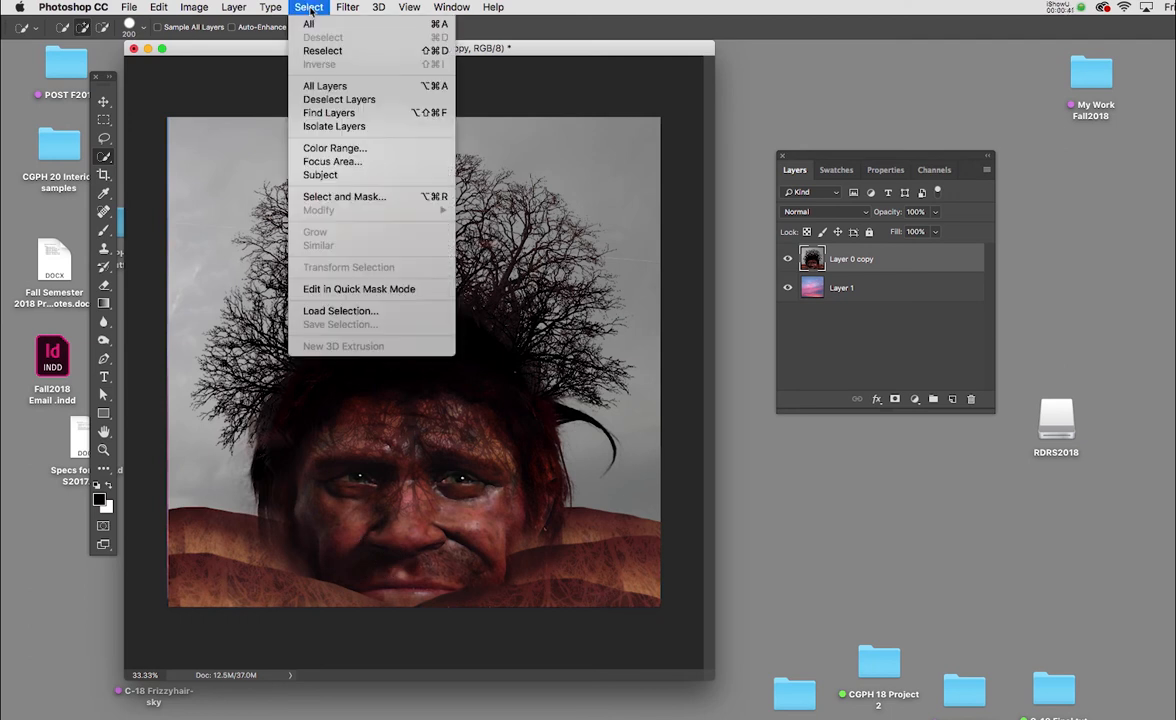
left_click(340, 196)
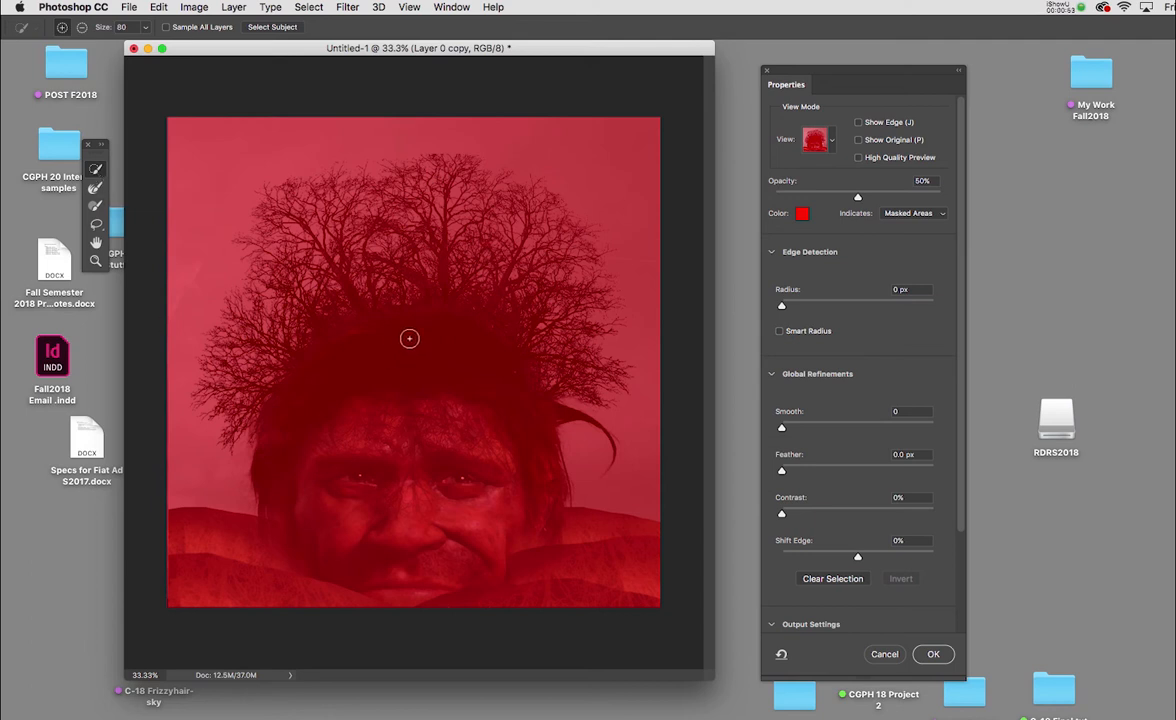
key("bracketright")
key("bracketright")
key("bracketright")
key("bracketright")
left_click_drag(411, 341, 404, 449)
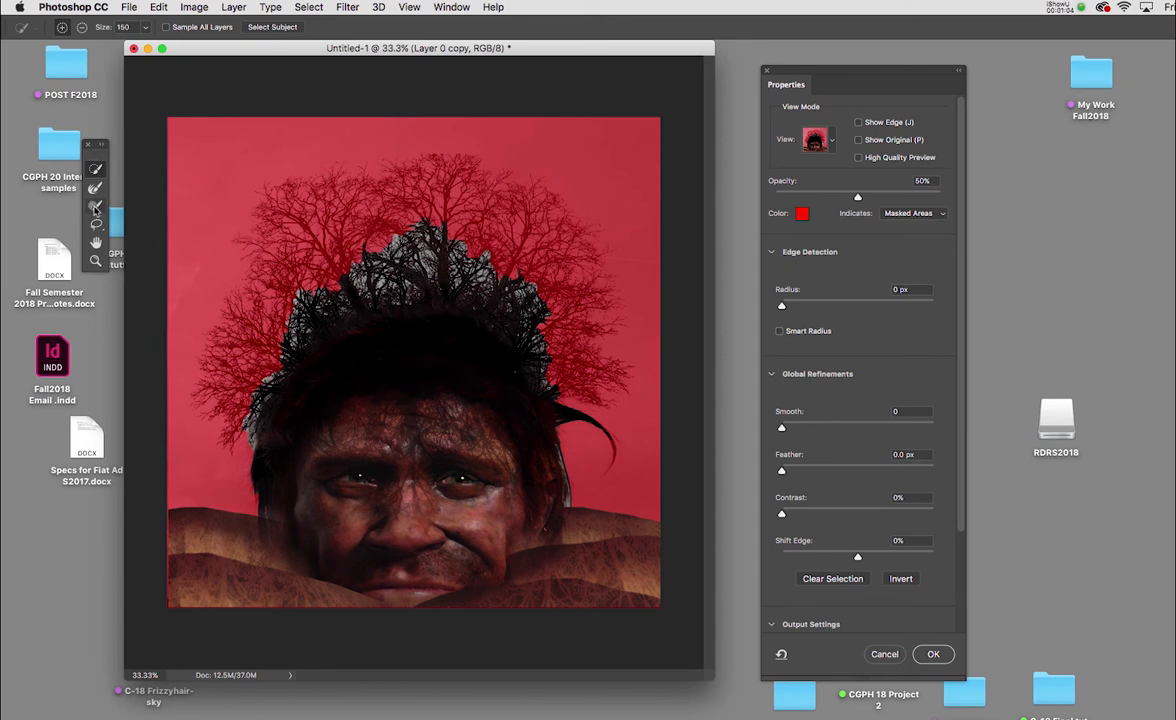
Switch to the Refine Edge brush and set its spacing to 1%.
left_click(95, 187)
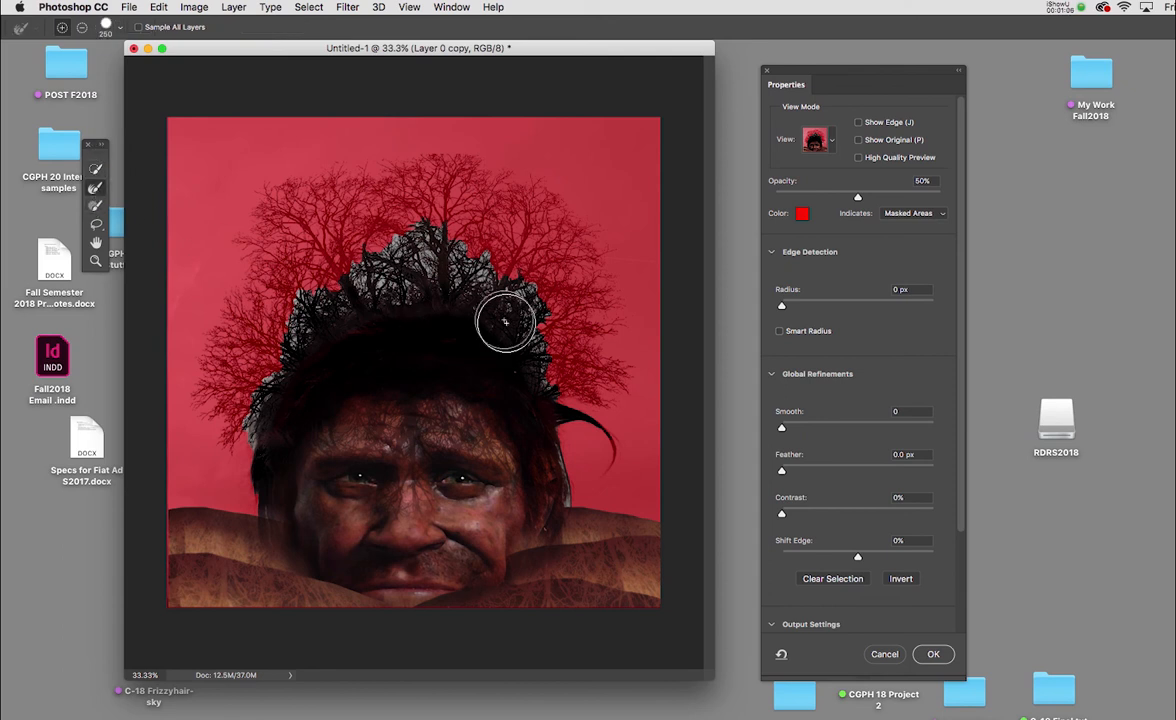
right_click(572, 262)
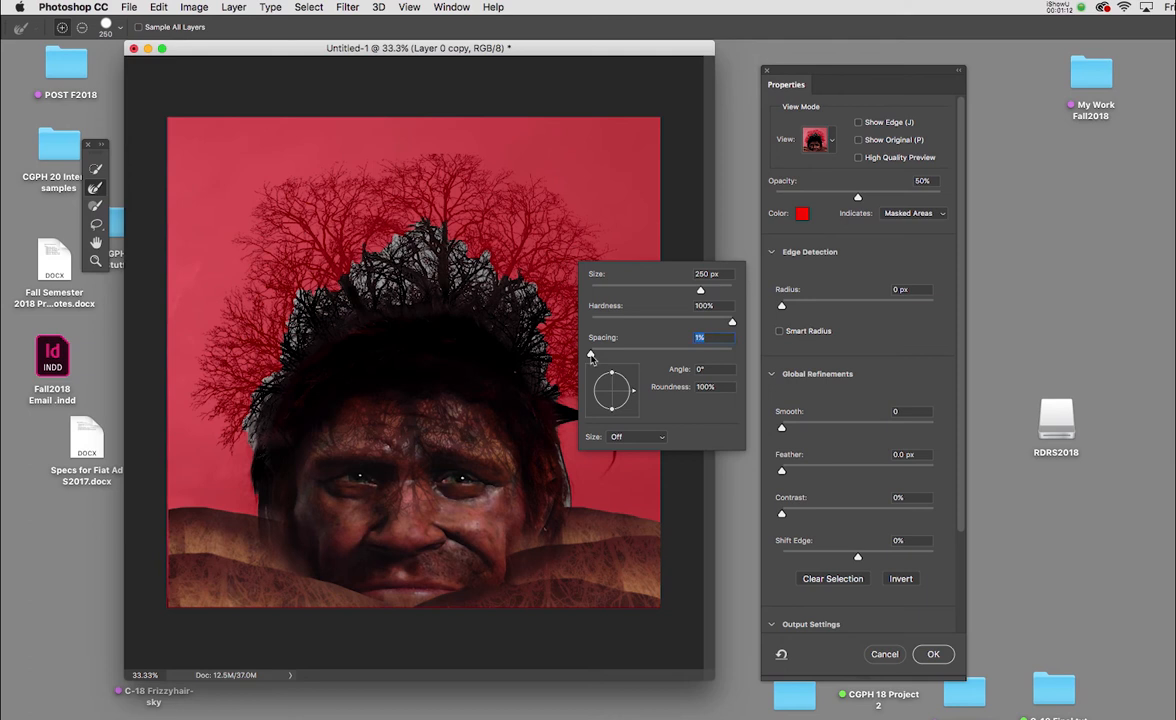
left_click_drag(680, 322, 703, 326)
left_click(547, 194)
Refine the mask along the inner and side tree branches above the head with the brush reduced to 175 px.
left_click_drag(547, 194, 546, 315)
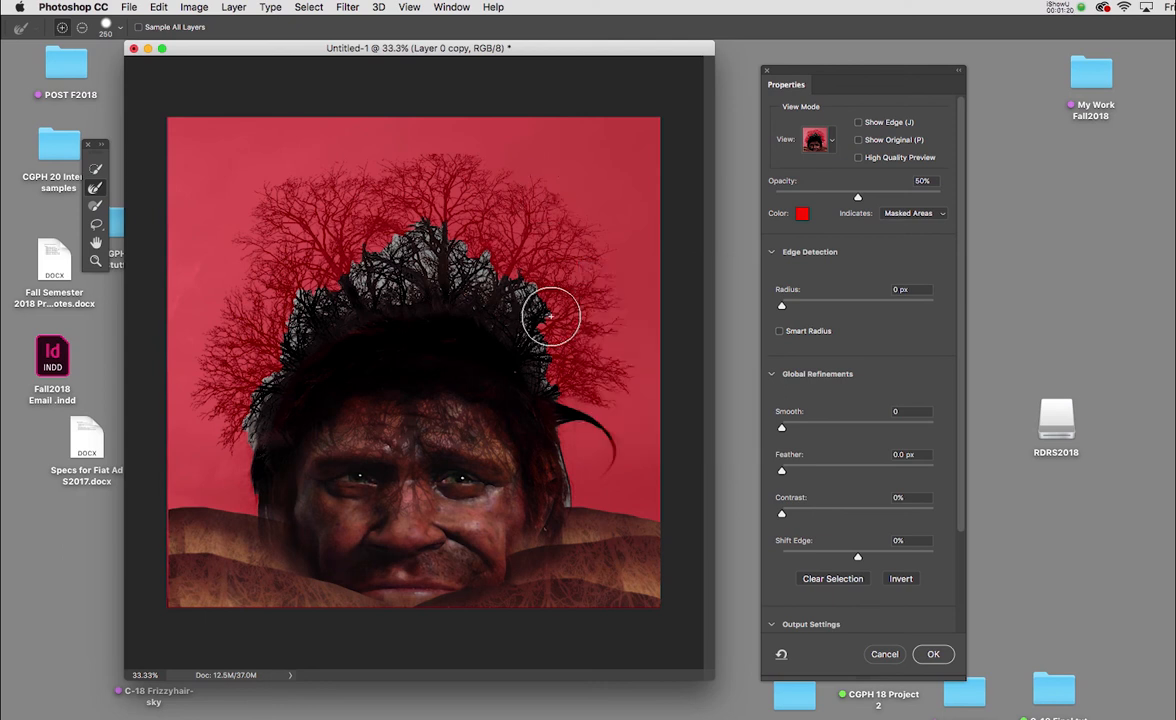
key("bracketleft")
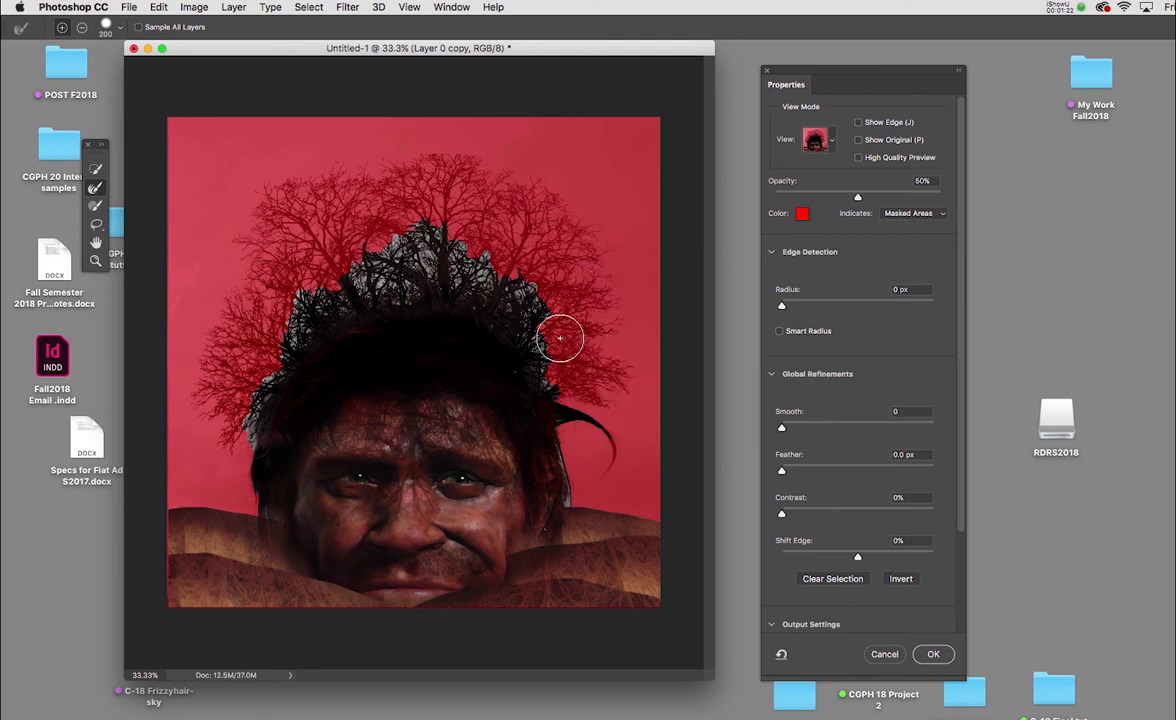
key("bracketleft")
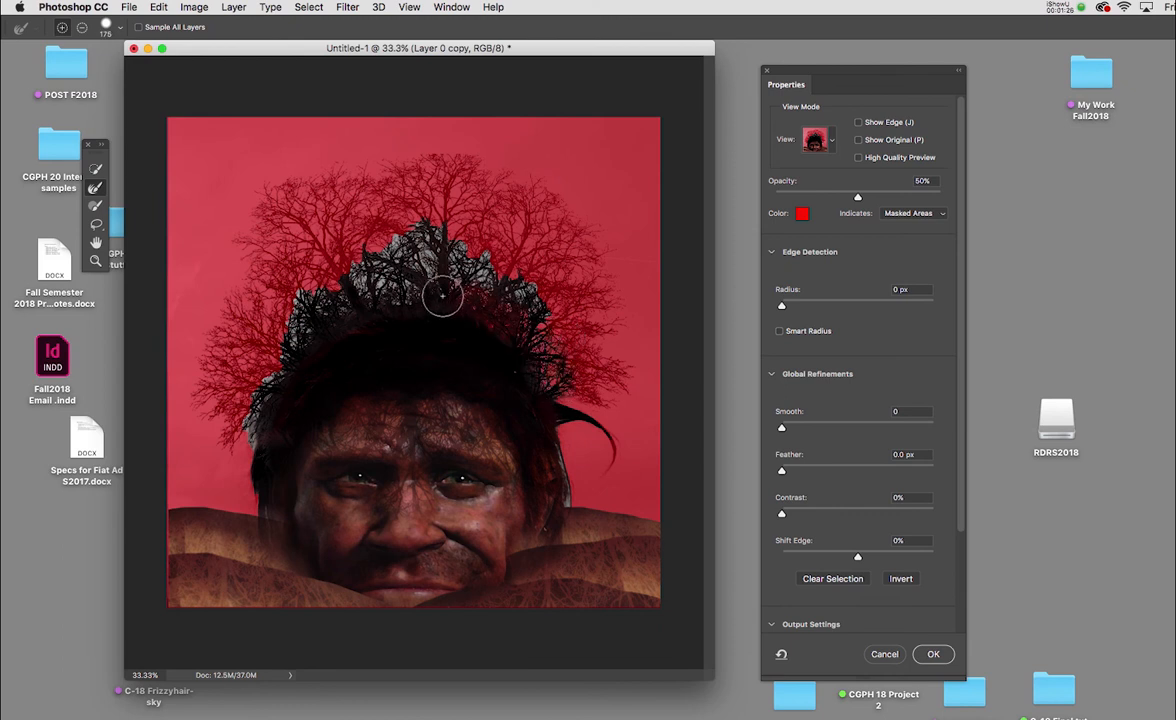
mouse_move(375, 296)
left_mouse_down()
mouse_move(300, 286)
mouse_move(265, 318)
mouse_move(232, 356)
mouse_move(236, 437)
left_mouse_up()
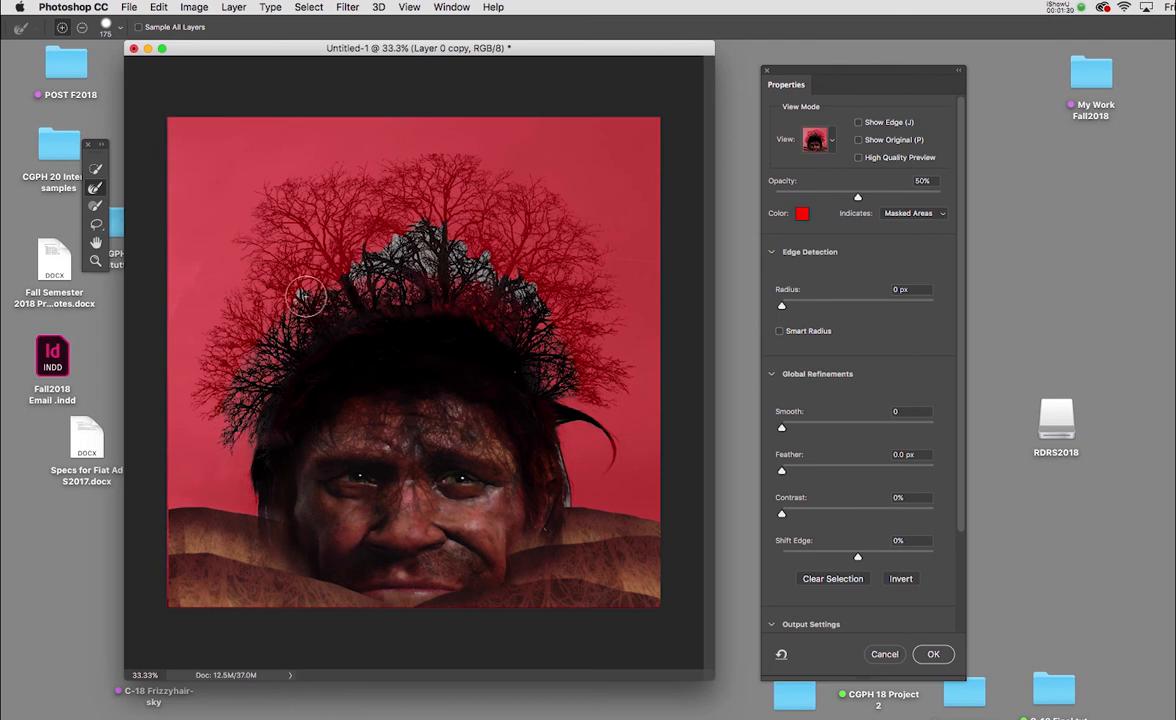
mouse_move(320, 288)
left_mouse_down()
mouse_move(452, 245)
mouse_move(531, 298)
mouse_move(571, 373)
mouse_move(515, 281)
mouse_move(438, 264)
mouse_move(347, 270)
mouse_move(397, 276)
mouse_move(279, 290)
mouse_move(245, 376)
mouse_move(230, 476)
mouse_move(210, 430)
left_mouse_up()
left_click_drag(224, 338, 254, 327)
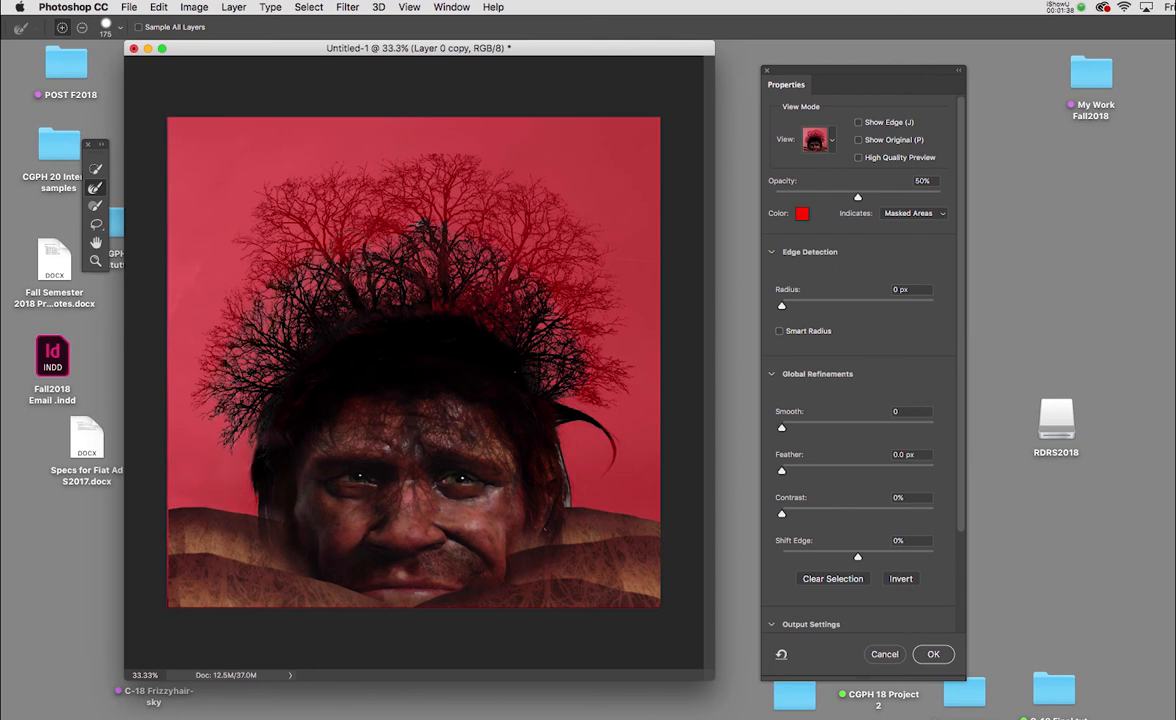
mouse_move(300, 230)
left_mouse_down()
mouse_move(385, 215)
mouse_move(415, 223)
left_mouse_up()
left_click_drag(541, 283, 562, 322)
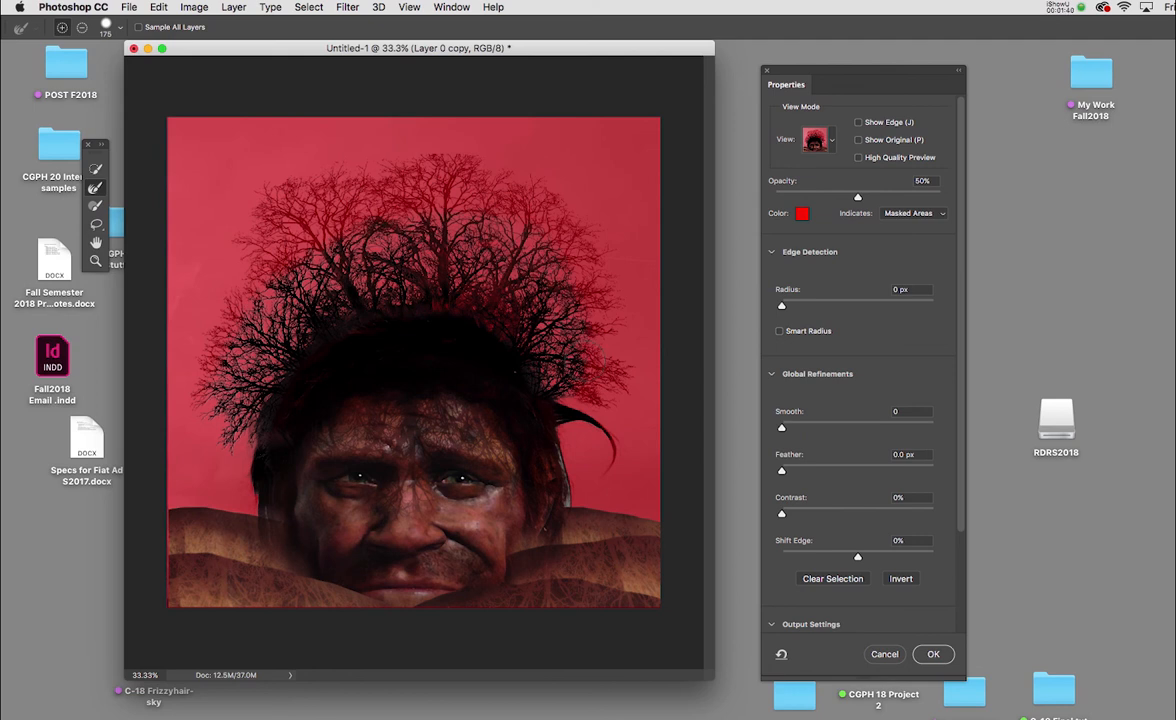
mouse_move(575, 380)
left_mouse_down()
mouse_move(547, 387)
mouse_move(557, 367)
left_mouse_up()
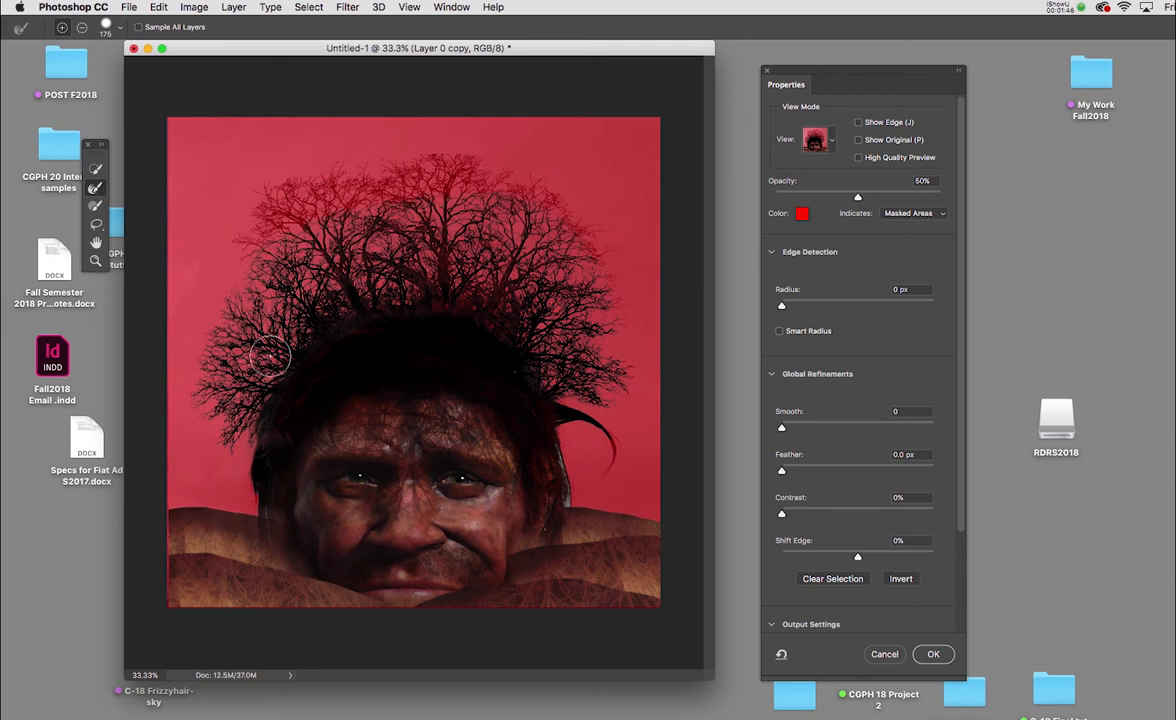
Refine the outer branch tips across the tree crown with a 300 px brush, and reduce the brush to 80 px.
key("bracketright")
key("bracketright")
key("bracketright")
mouse_move(255, 283)
left_mouse_down()
mouse_move(247, 215)
mouse_move(315, 182)
mouse_move(470, 182)
mouse_move(570, 225)
mouse_move(590, 265)
left_mouse_up()
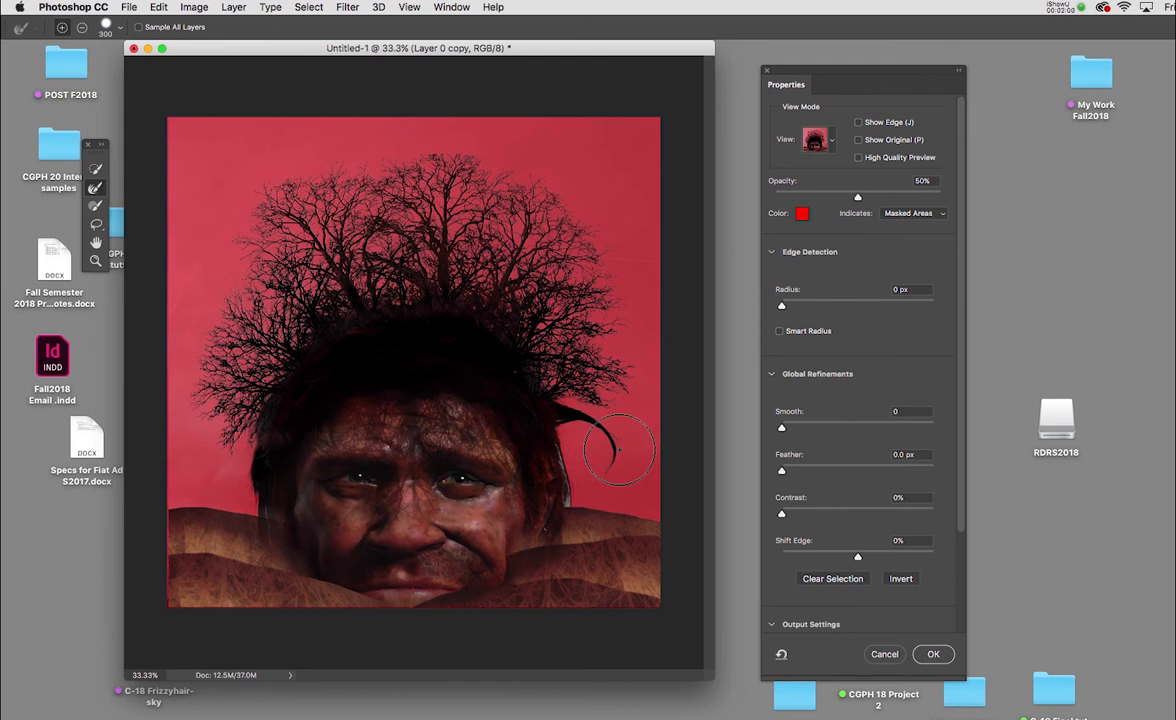
key("bracketleft")
key("bracketleft")
key("bracketleft")
key("bracketleft")
Try shifting the mask edge outward, and reset Shift Edge to 0%.
left_click_drag(857, 559, 871, 559)
left_click_drag(870, 559, 854, 560)
type("0")
Turn on Decontaminate Colors at 100% and output the selection as a new layer with a layer mask.
left_click_drag(960, 476, 960, 595)
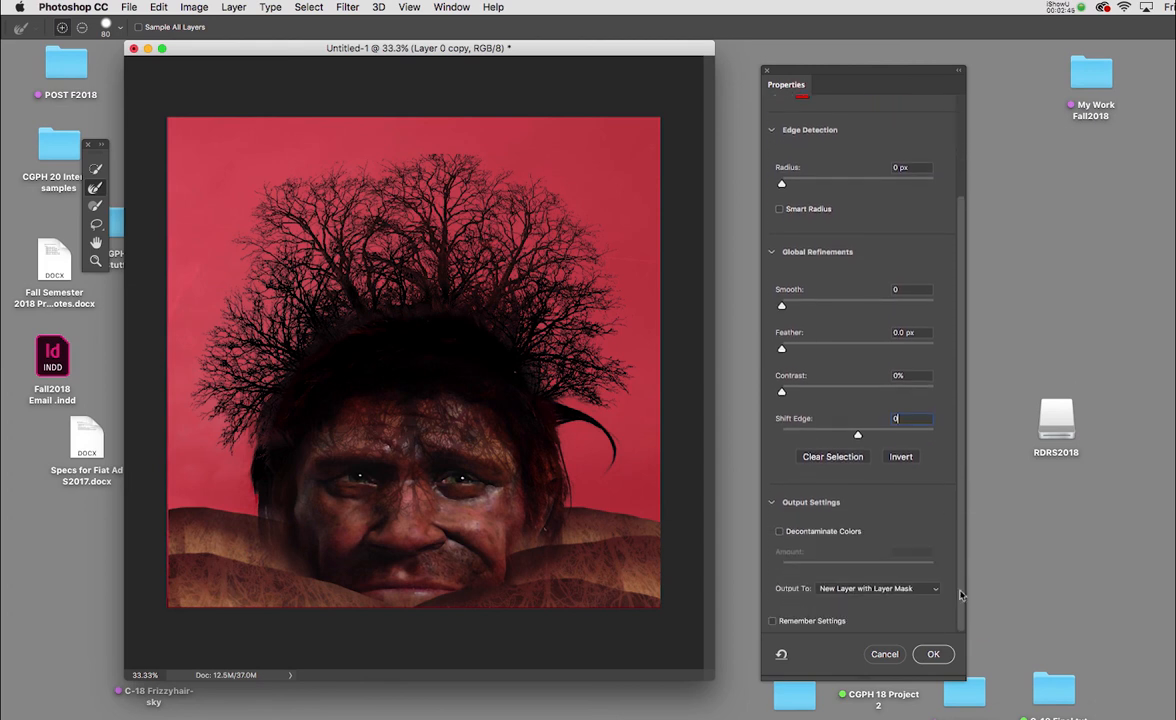
left_click(779, 532)
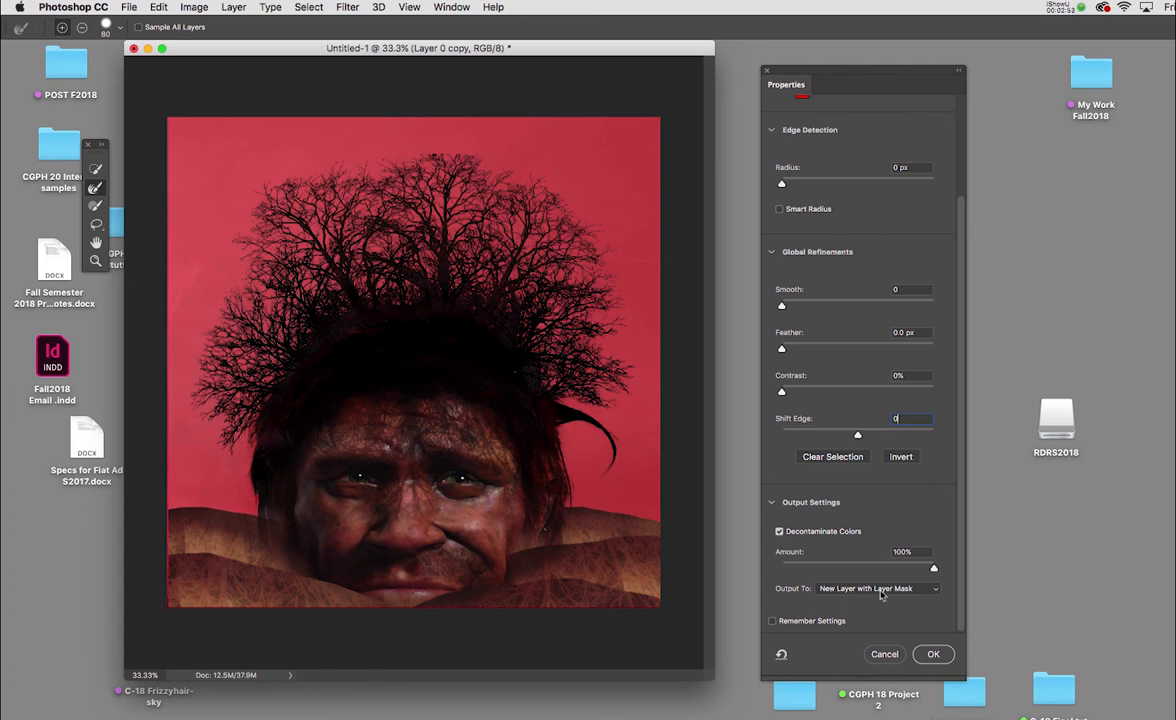
left_click(933, 654)
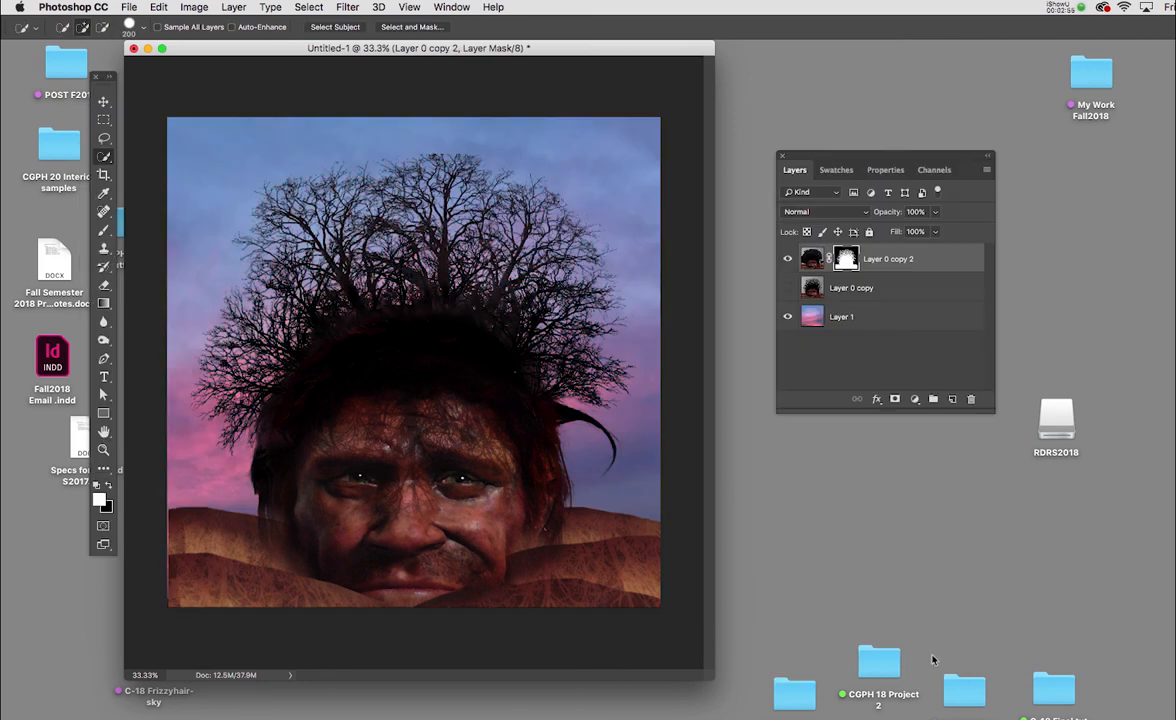
Compare the cutout against the sky and the original portrait by toggling their layers, and leave Layer 1 hidden.
left_click_drag(788, 155, 700, 157)
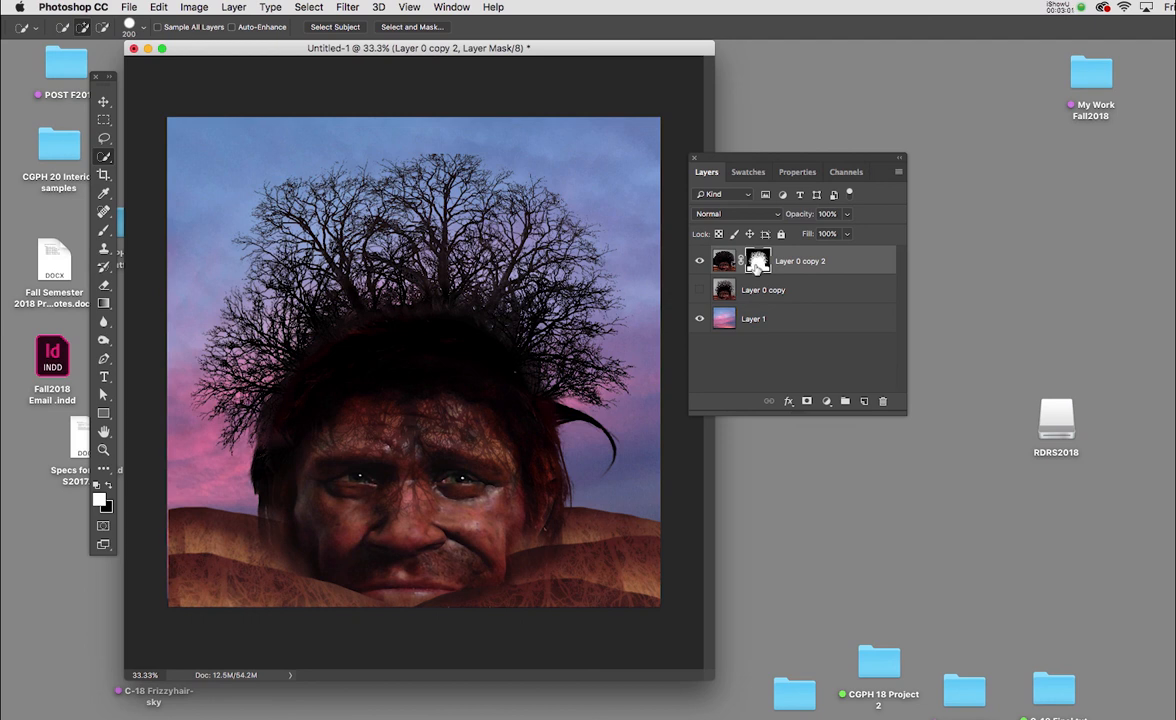
left_click(698, 319)
left_click(698, 319)
left_click(700, 292)
left_click(700, 292)
left_click(700, 319)
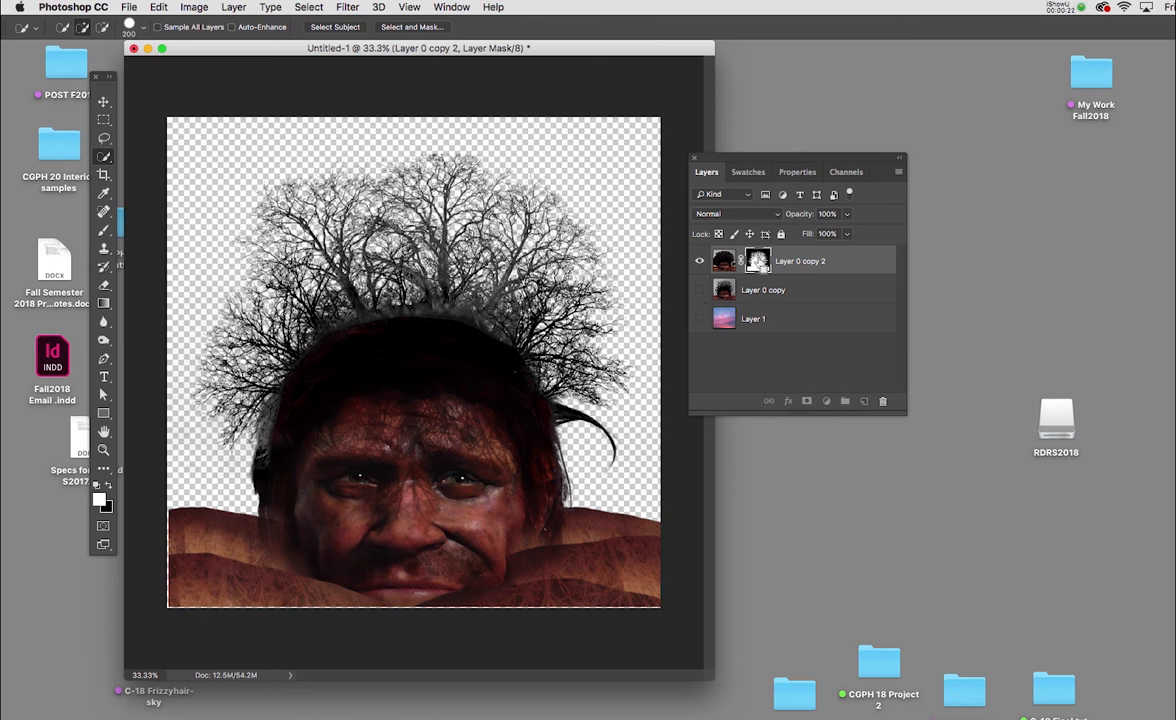
Load the mask of Layer 0 copy 2 as a selection and add a new layer above it.
left_click(760, 262, "super")
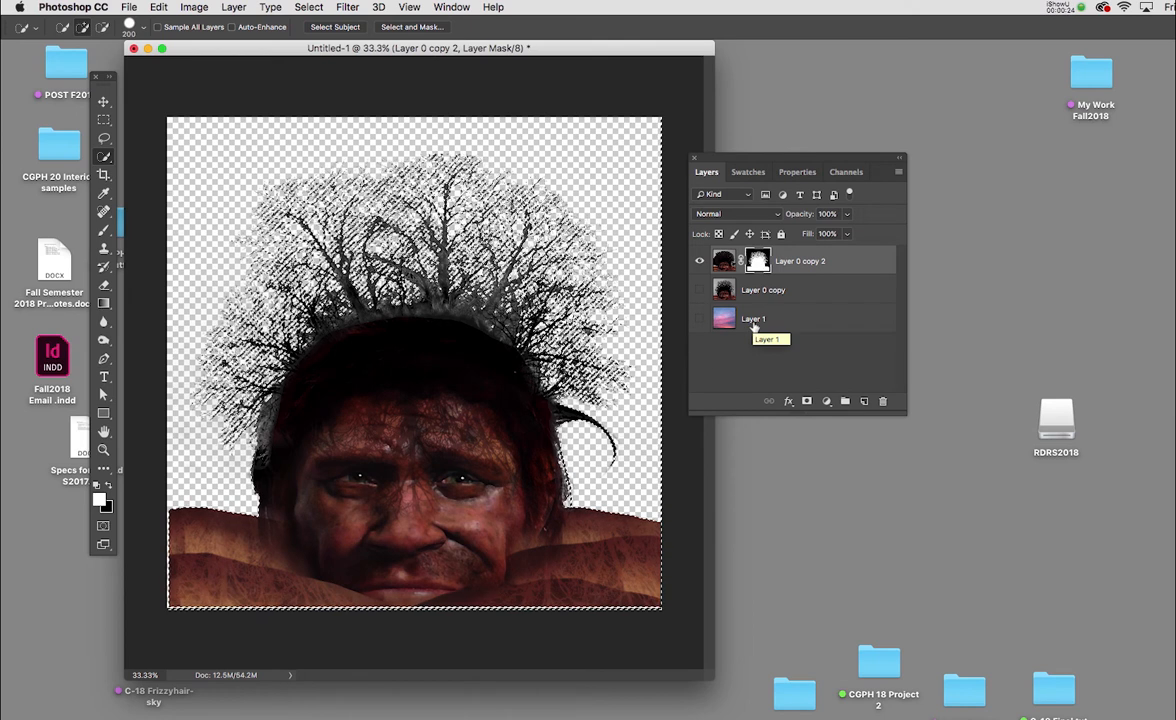
left_click(864, 401)
Paint the hair and tree branches black on Layer 2 with a 300 px brush, keeping the selection active but its outline hidden.
key("x")
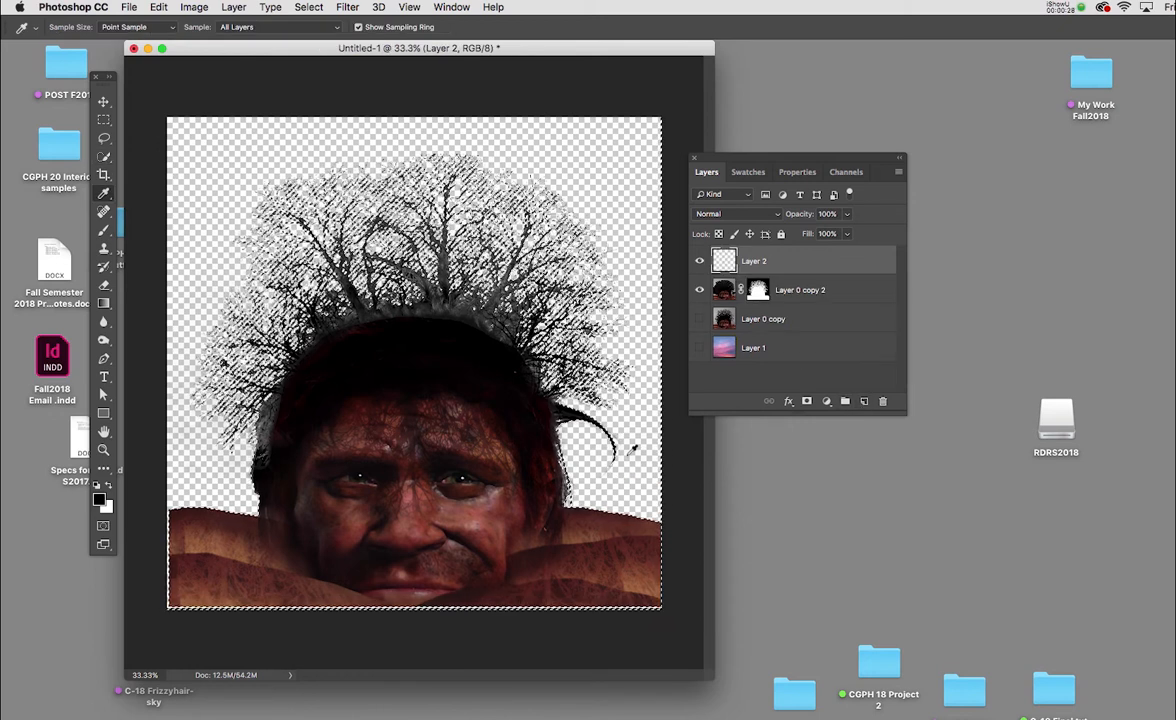
key("i")
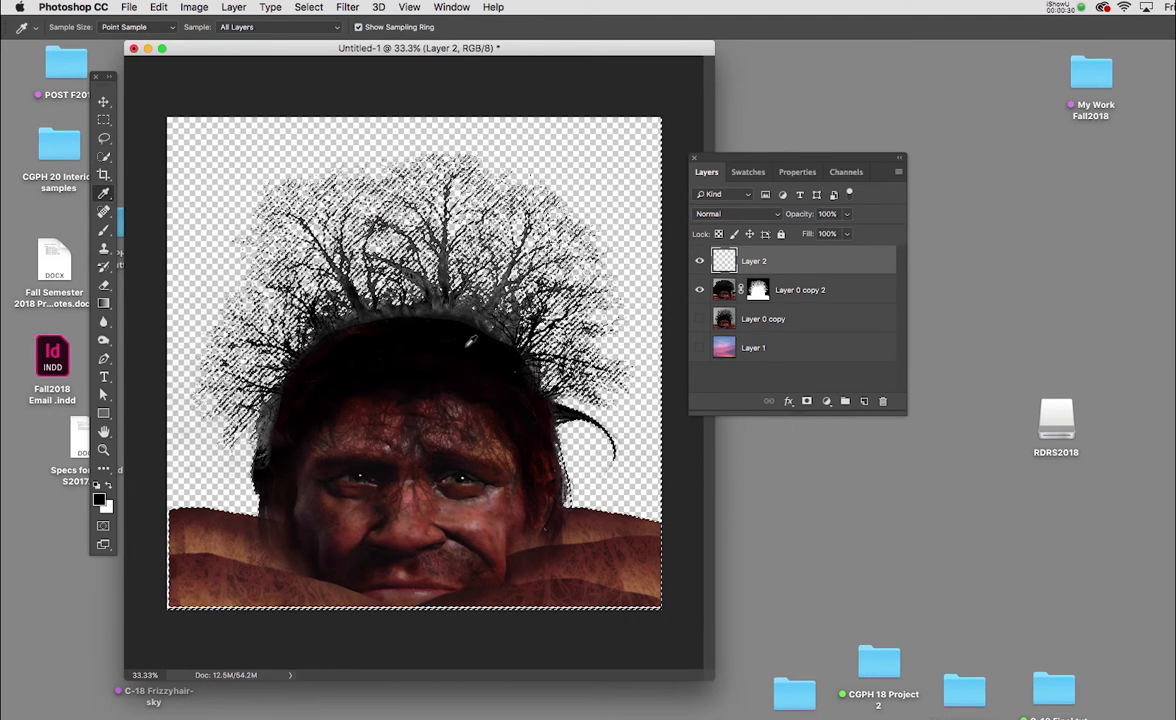
key("b")
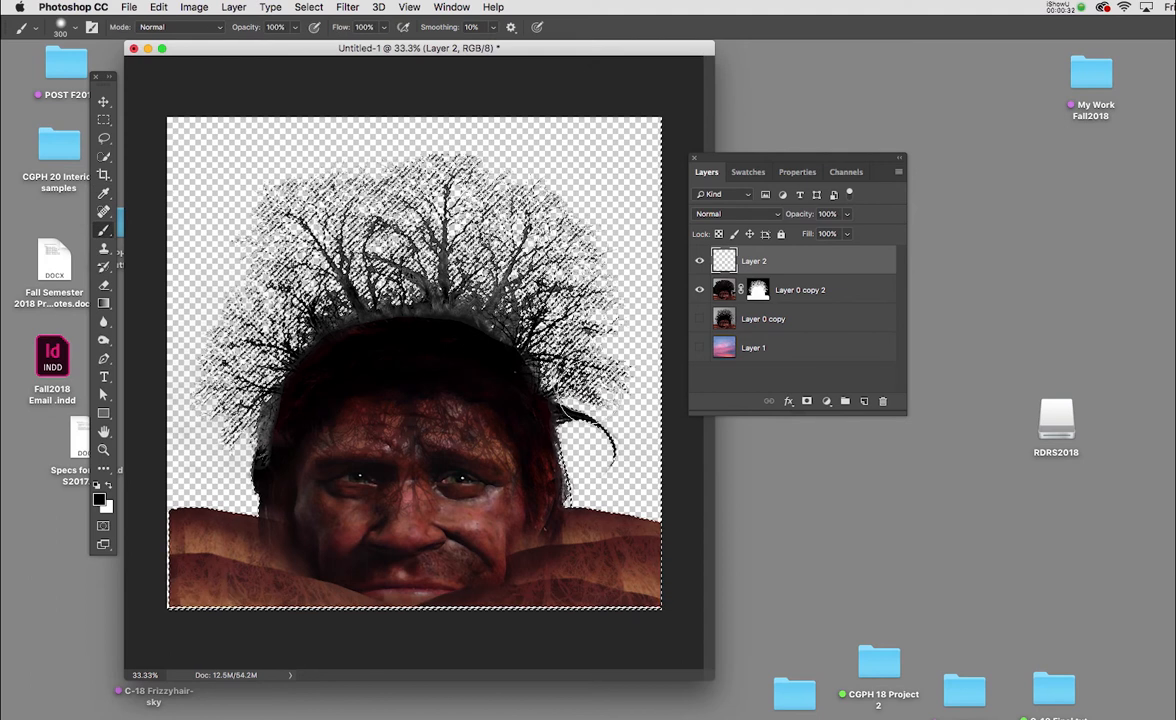
key("super+h")
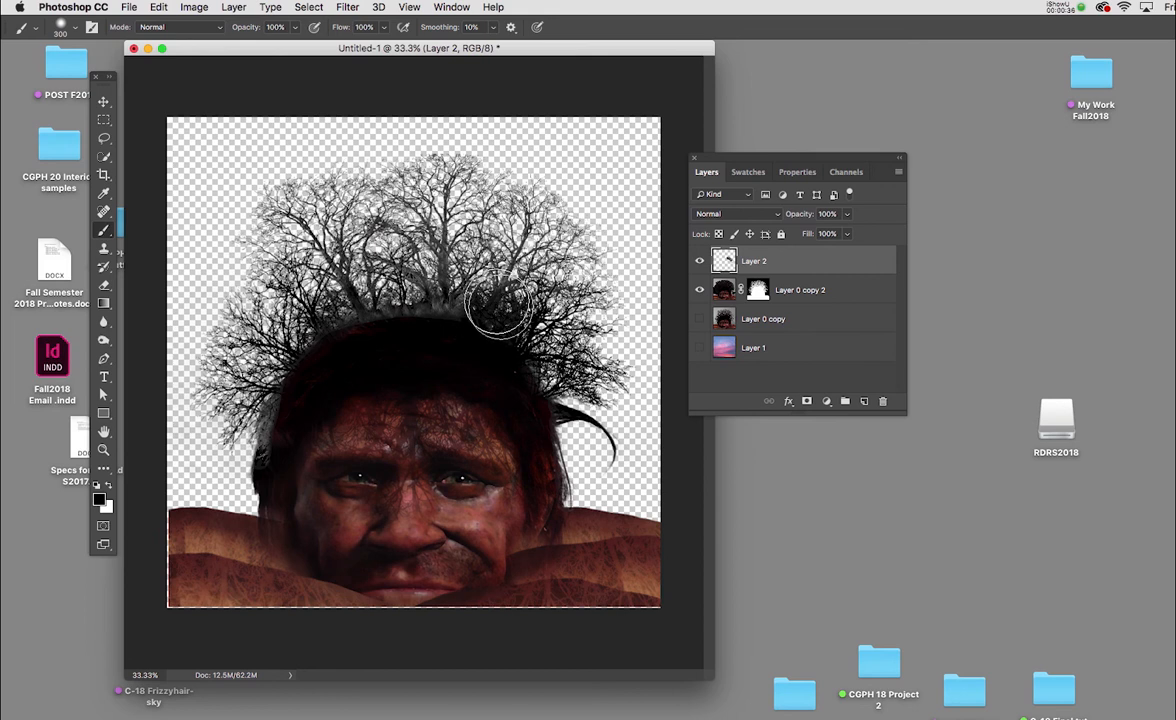
mouse_move(473, 328)
left_mouse_down()
mouse_move(432, 306)
mouse_move(508, 342)
mouse_move(520, 300)
mouse_move(500, 232)
mouse_move(459, 278)
mouse_move(475, 236)
left_mouse_up()
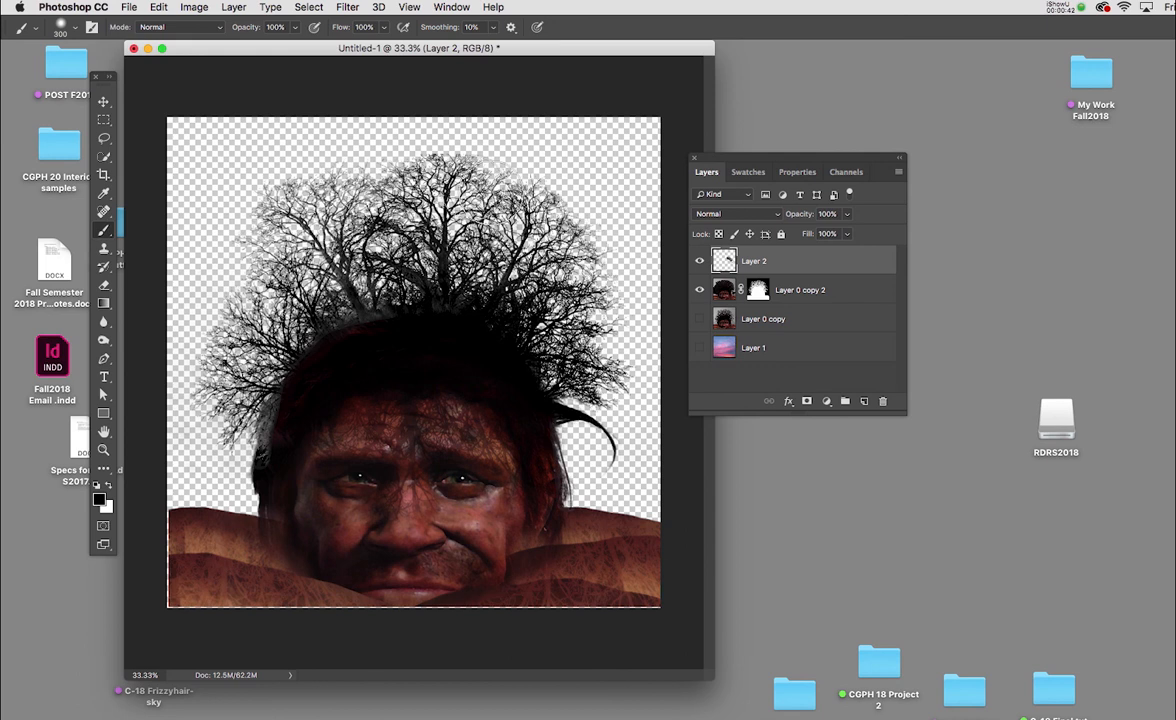
mouse_move(320, 205)
left_mouse_down()
mouse_move(235, 245)
mouse_move(185, 370)
mouse_move(425, 292)
mouse_move(268, 428)
mouse_move(276, 261)
mouse_move(547, 197)
left_mouse_up()
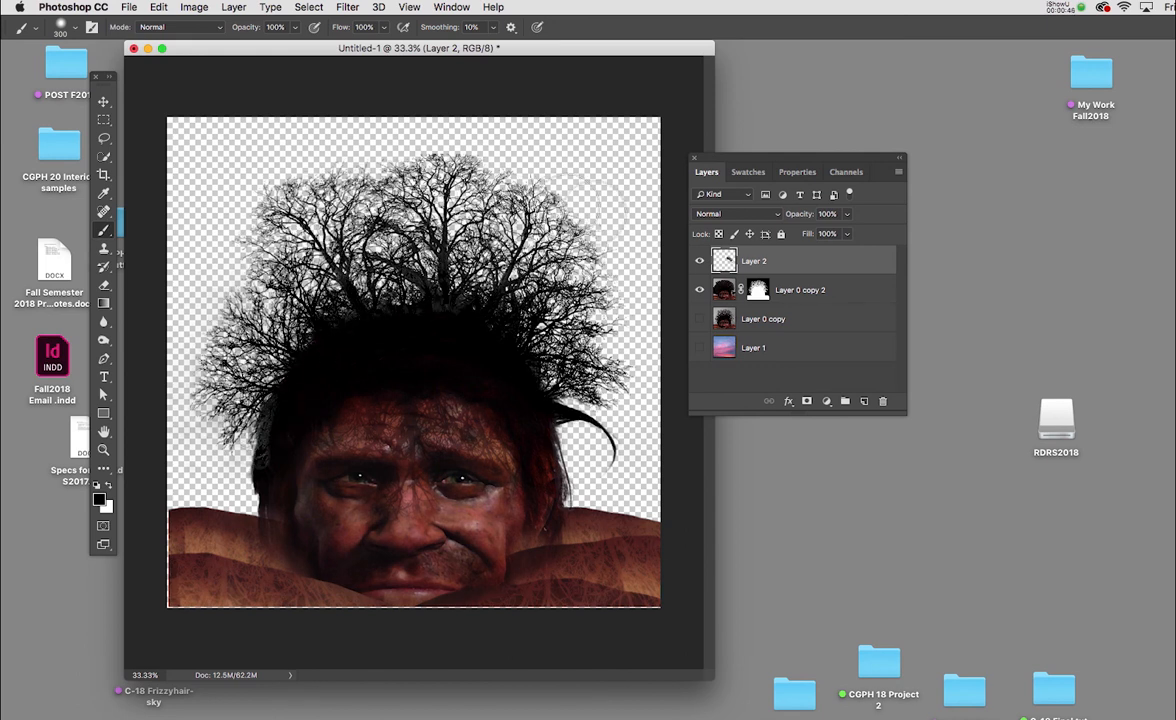